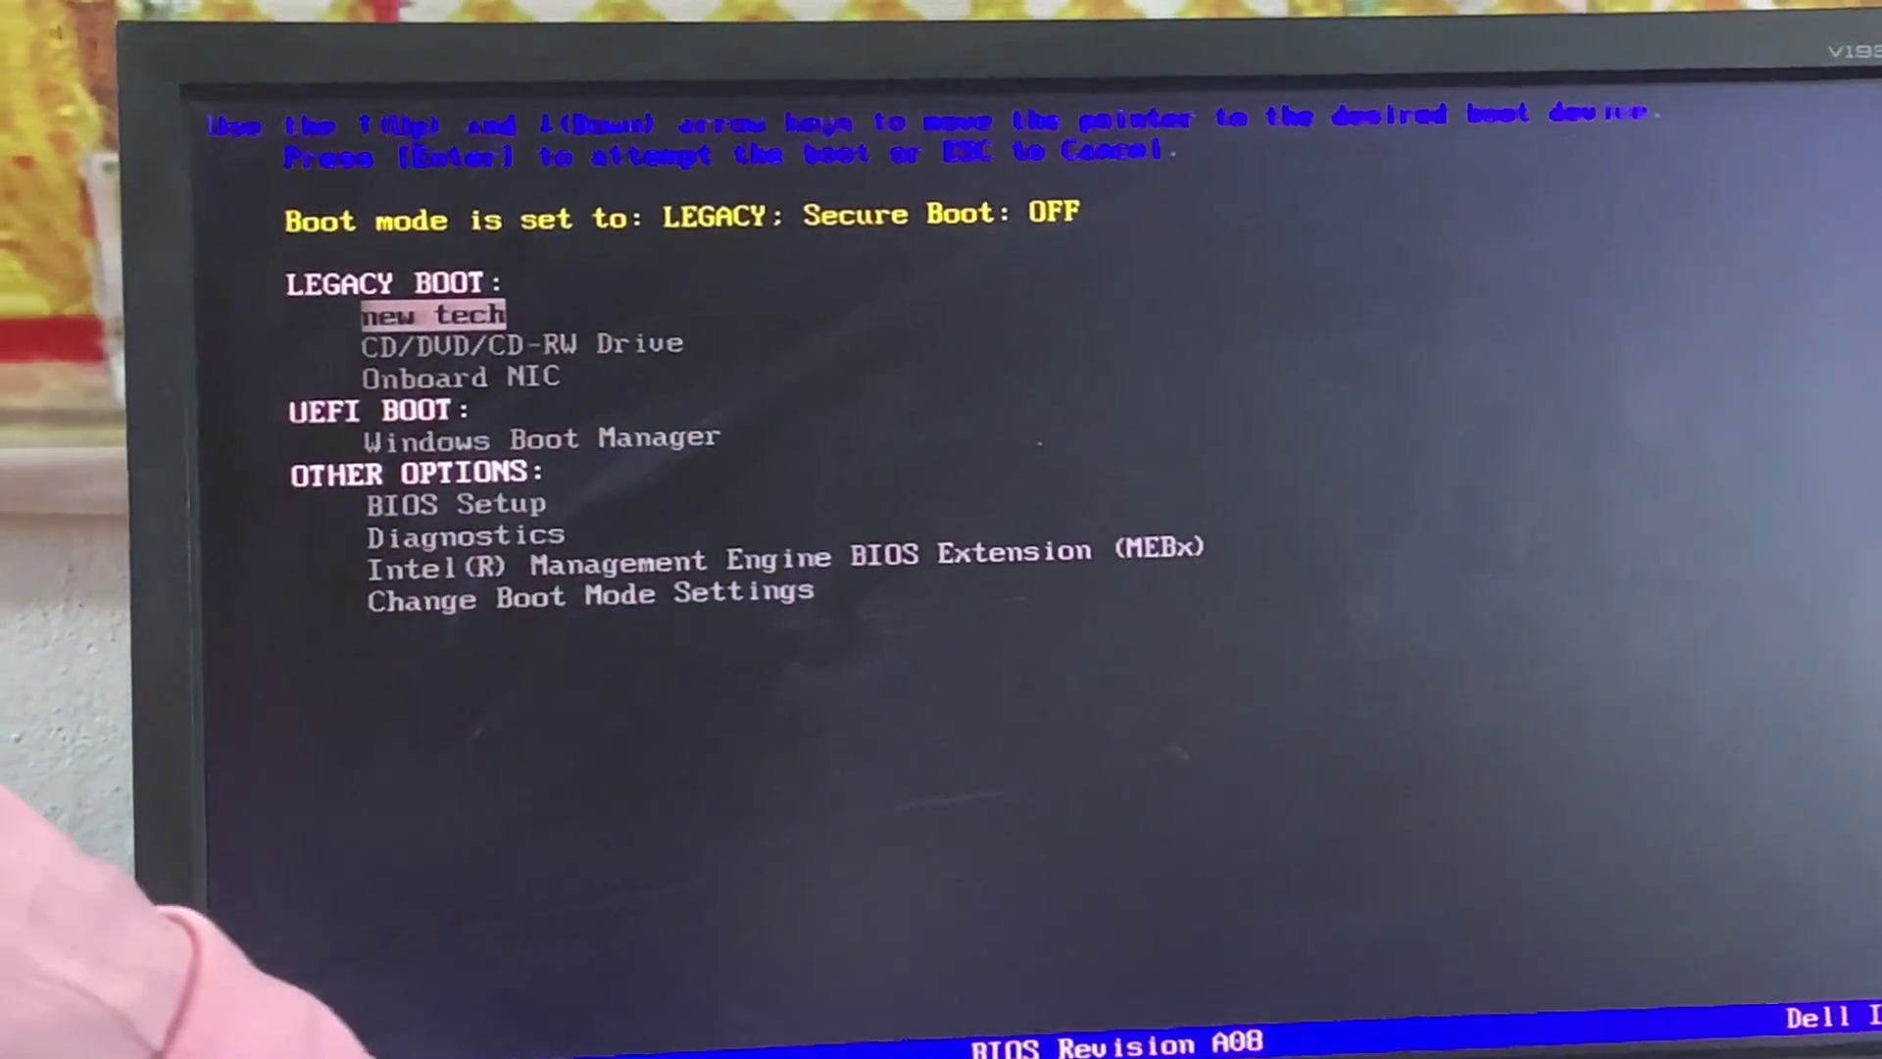
# - Highlight Change Boot Mode Settings in the one-time boot menu list
pyautogui.press('Down')
pyautogui.press('Down')
pyautogui.press('Down')
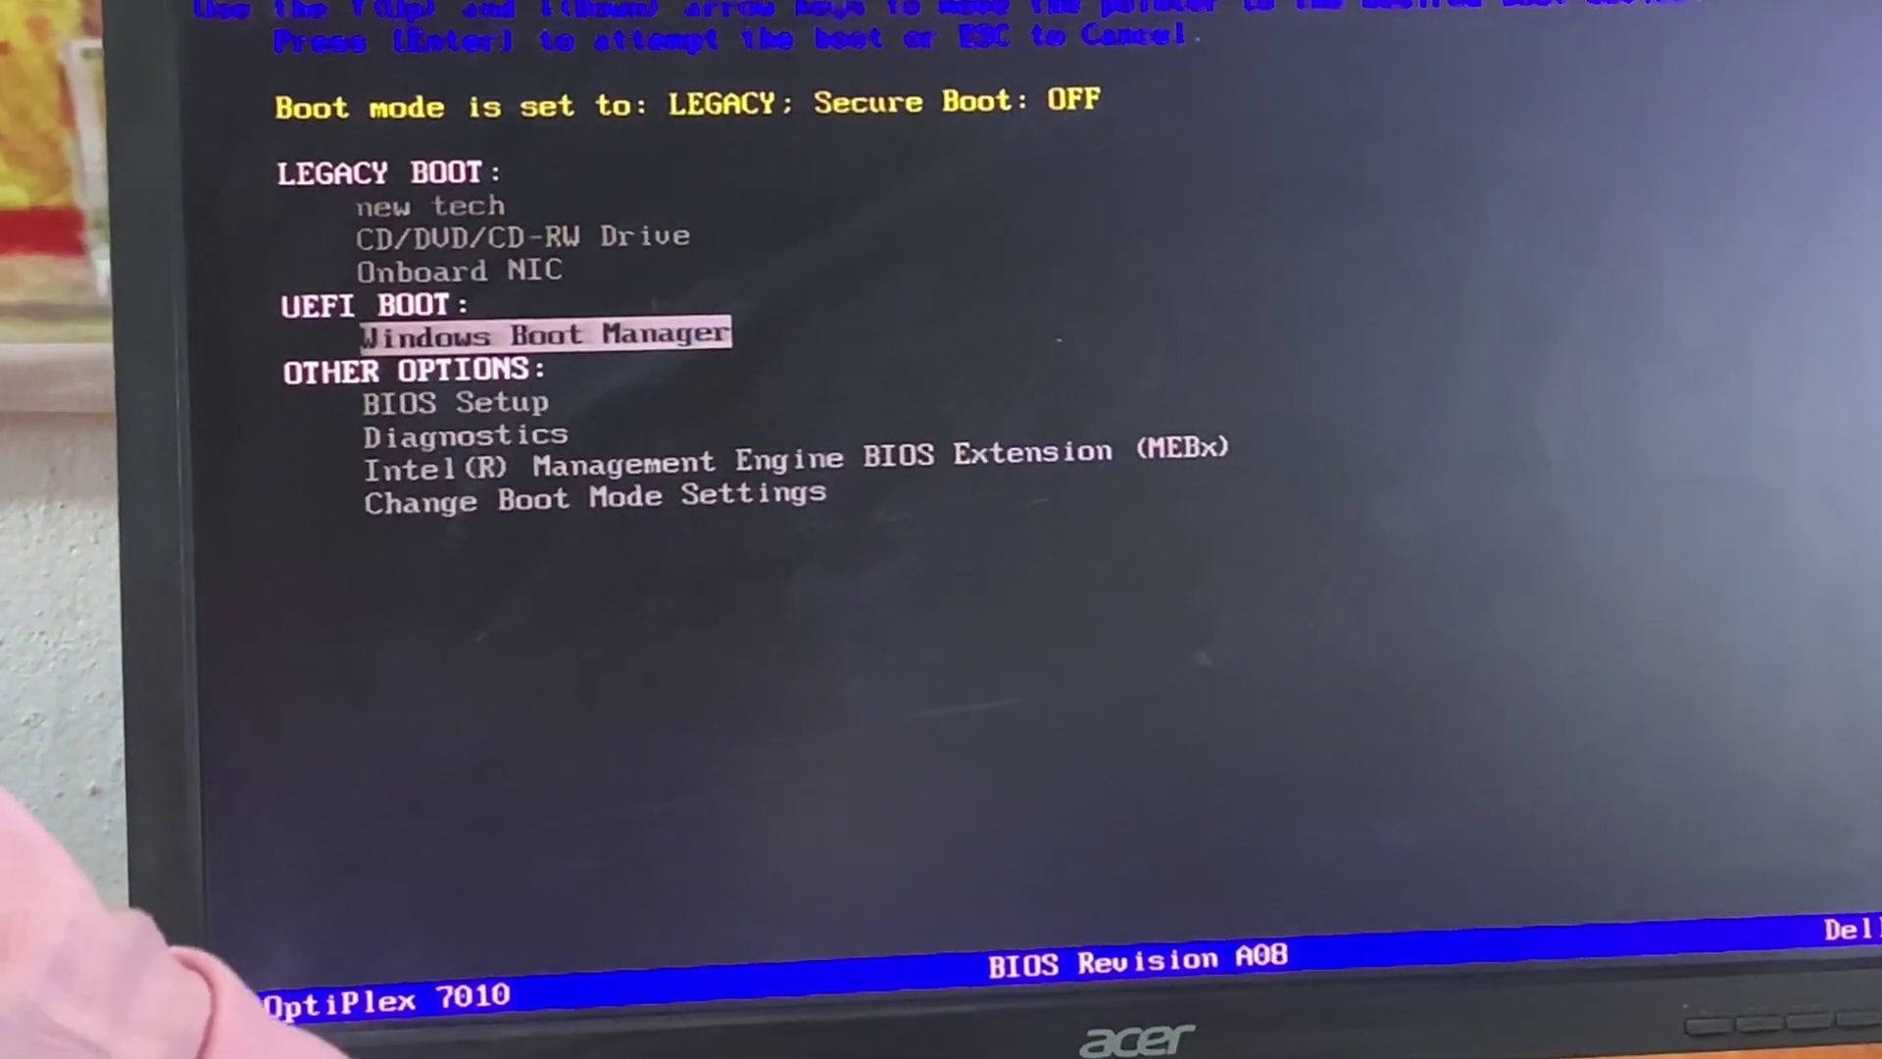
pyautogui.press('Up')
pyautogui.press('Down')
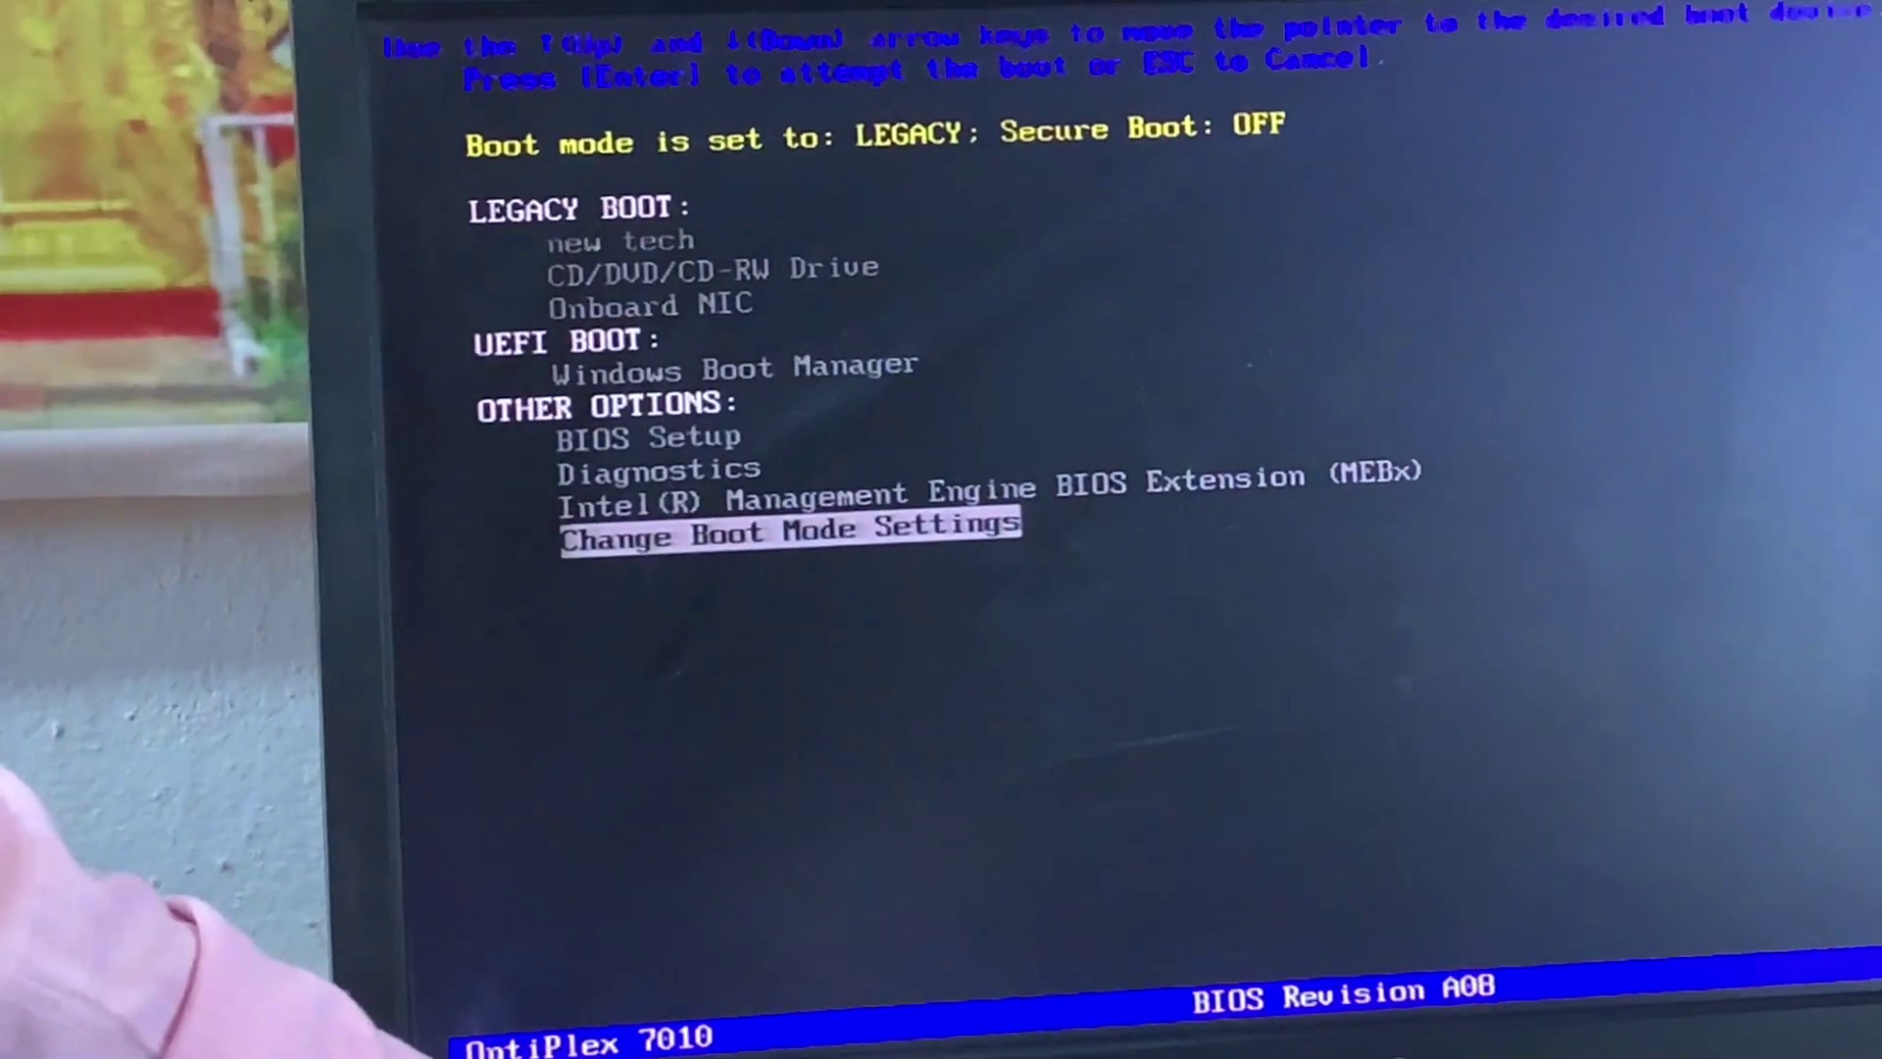
# - Choose UEFI boot mode with Secure Boot off and confirm proceeding with the change
pyautogui.press('Return')
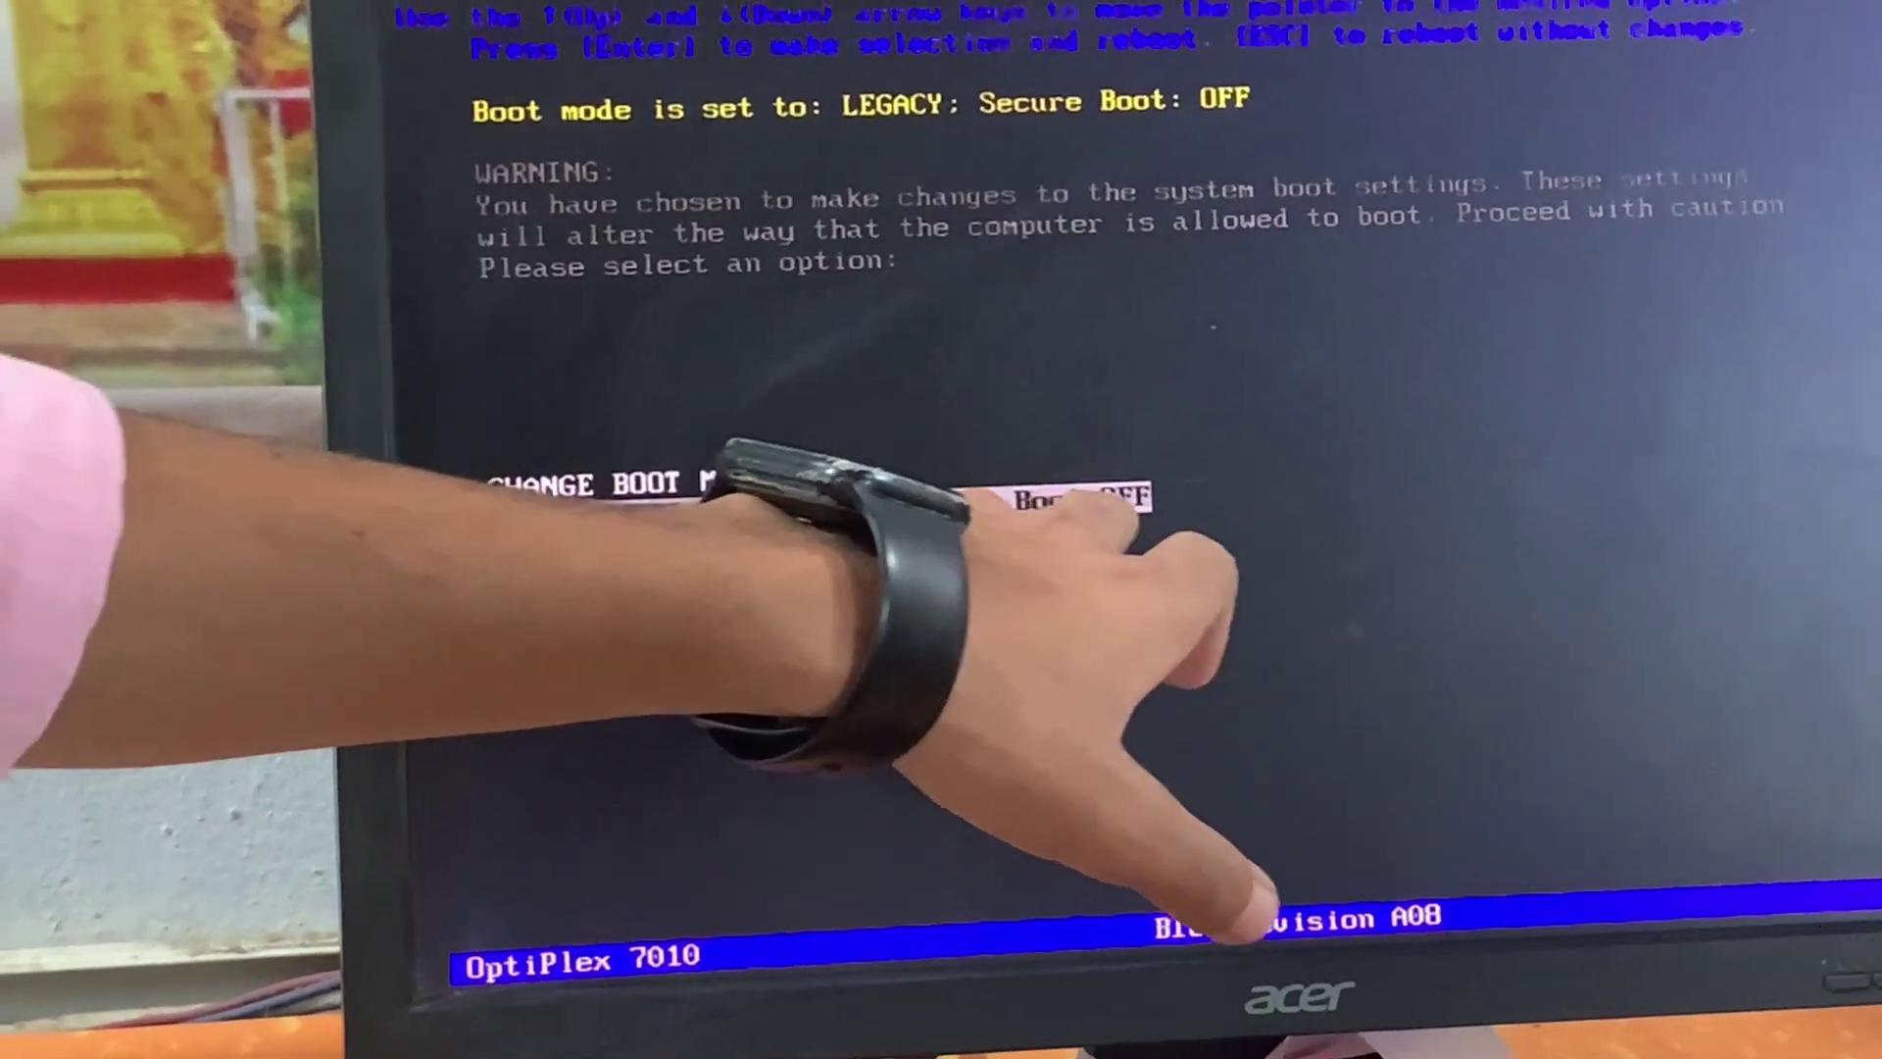
pyautogui.press('Return')
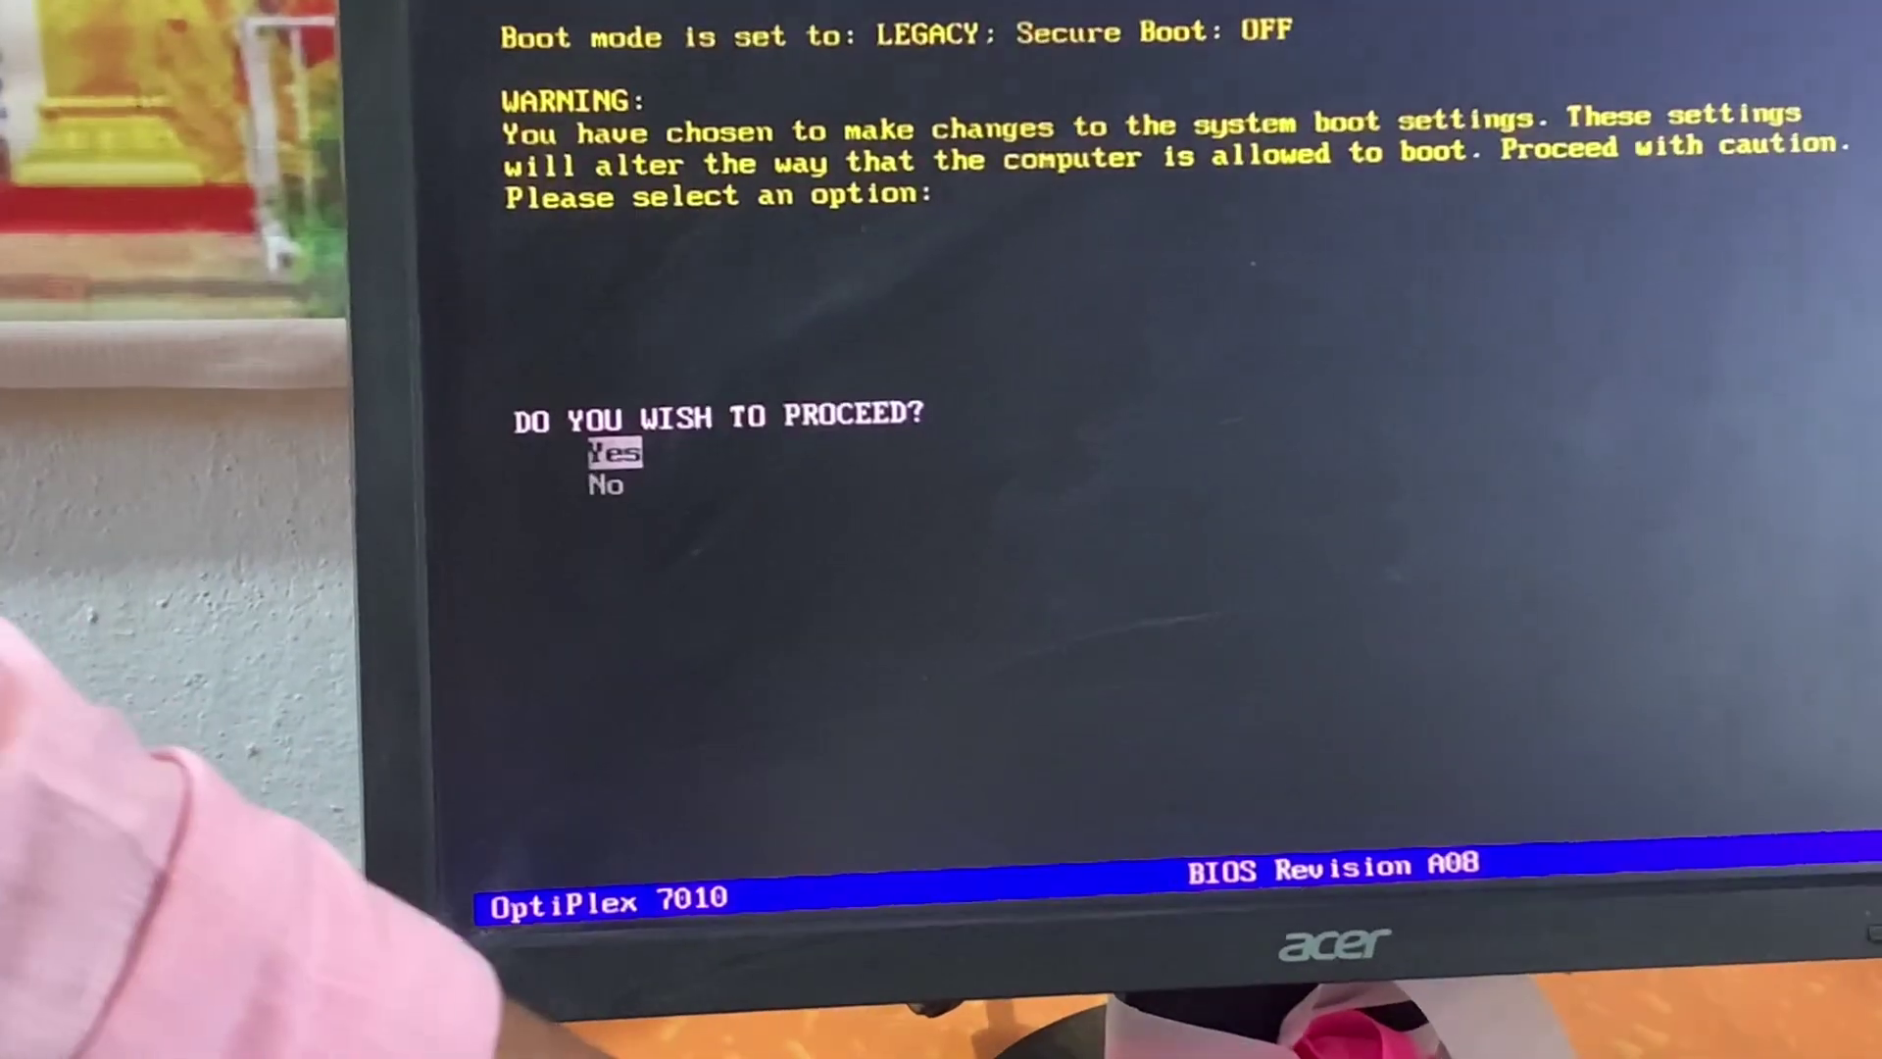
pyautogui.press('Return')
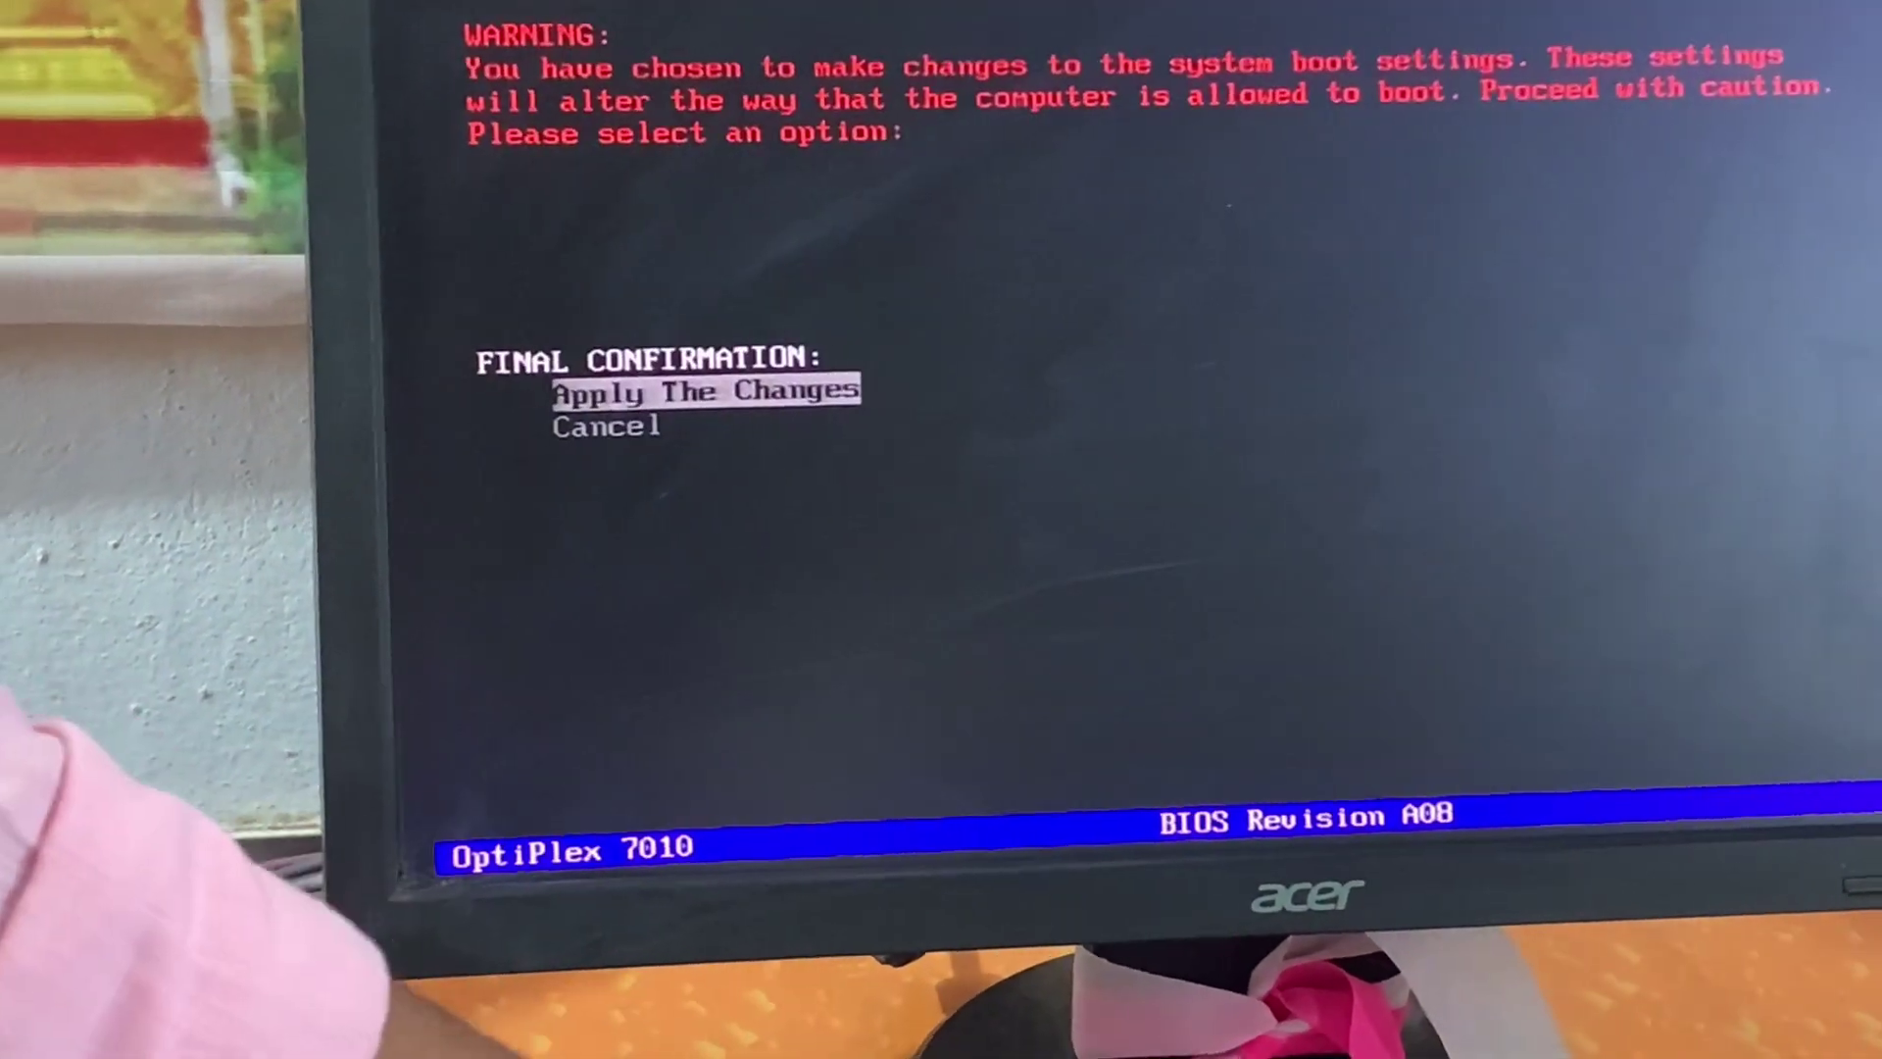